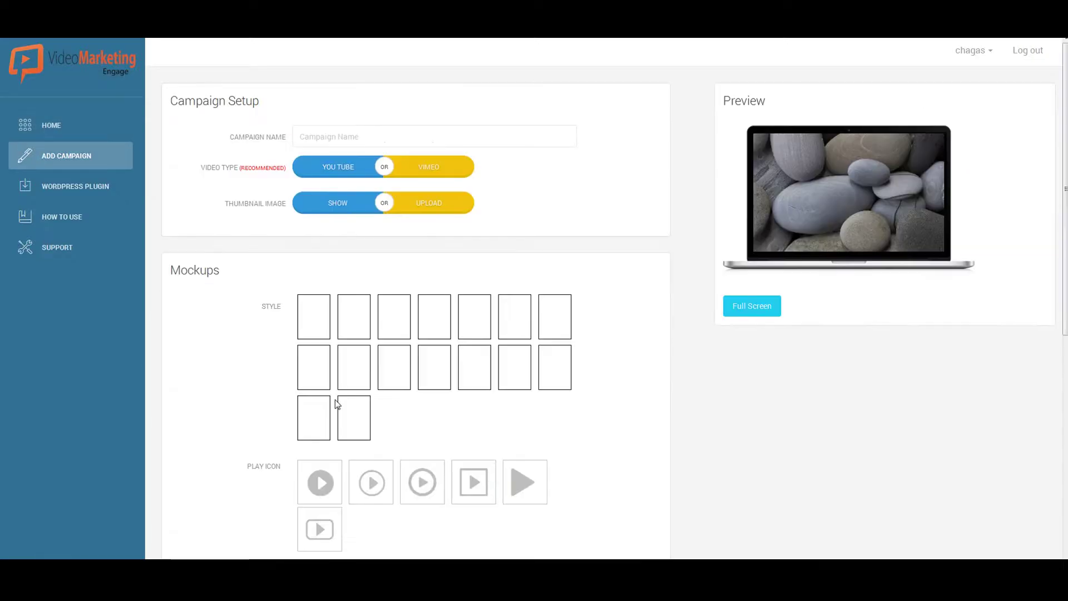
Name the new campaign "Video 4 - Banners".
left_click(326, 131)
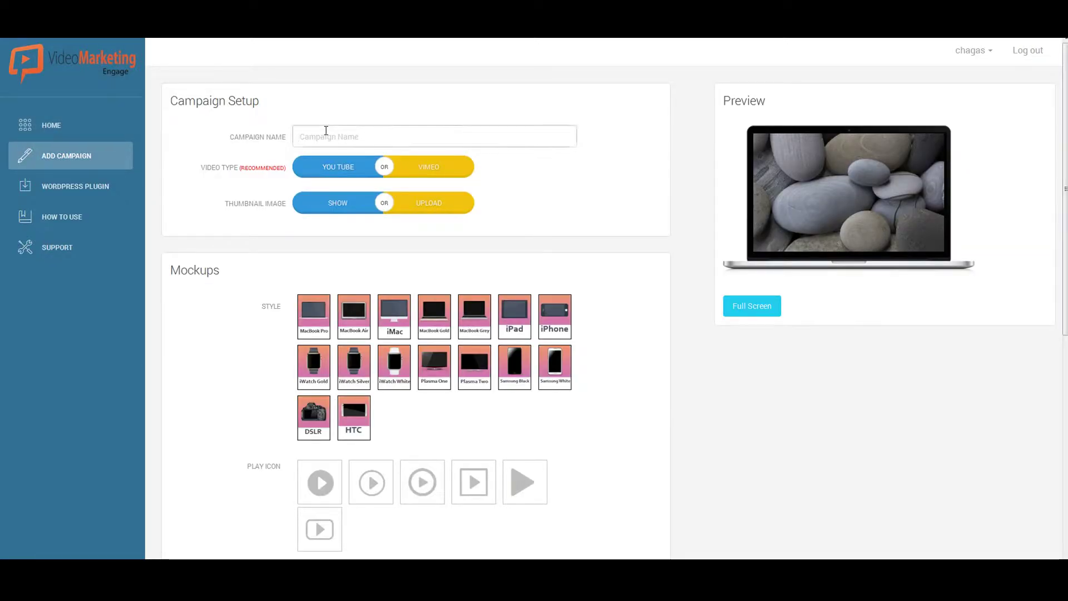
type("Video")
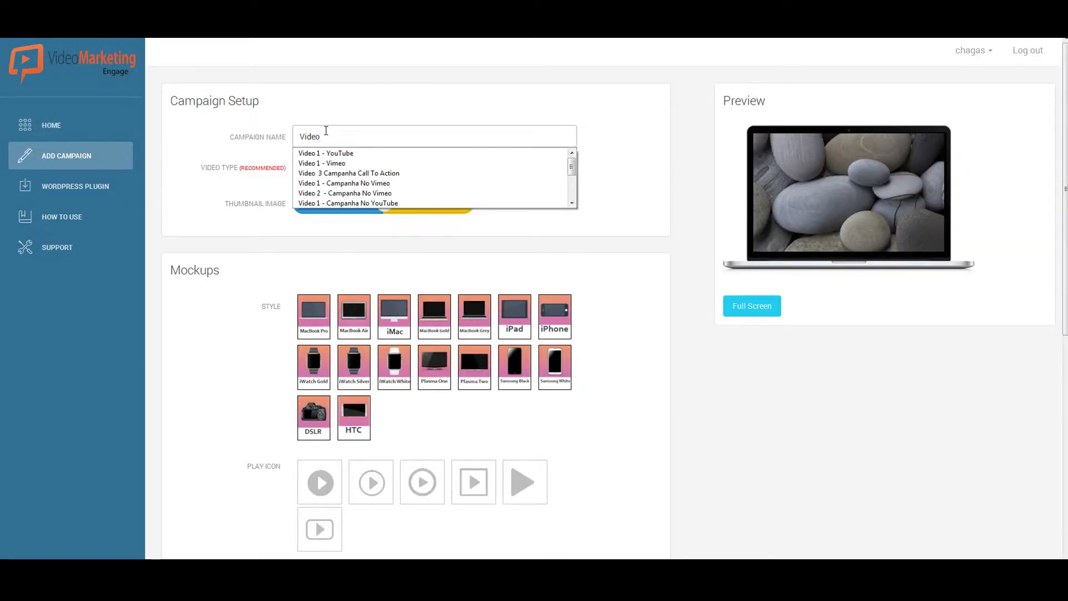
type(" 4 -")
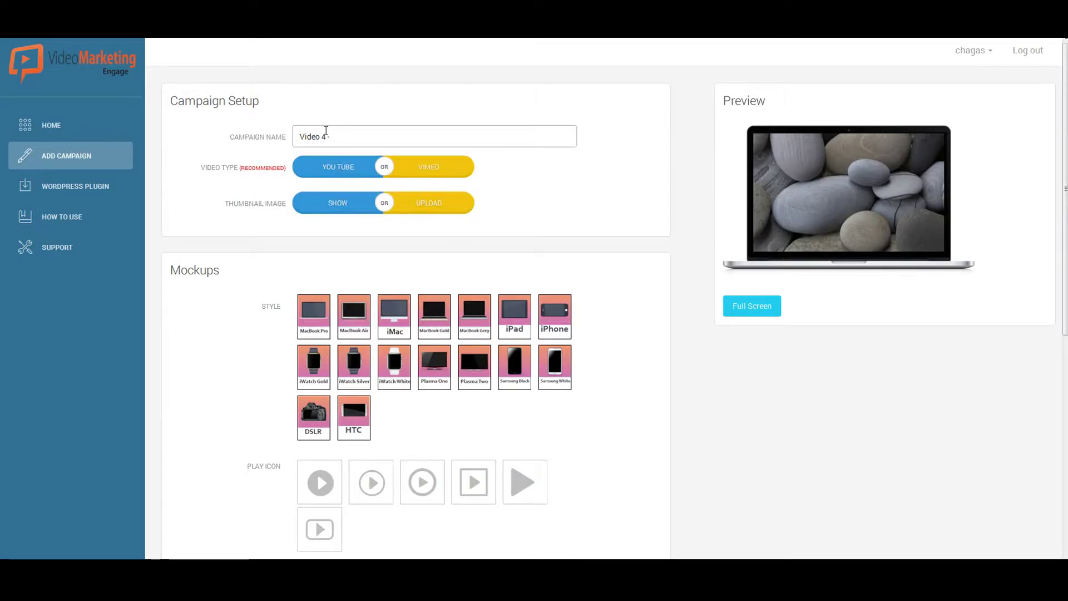
type(" Banners")
Set the video type to YouTube with video ID NYFcTj-KmvI and enable the player controls.
left_click(338, 170)
left_click(322, 197)
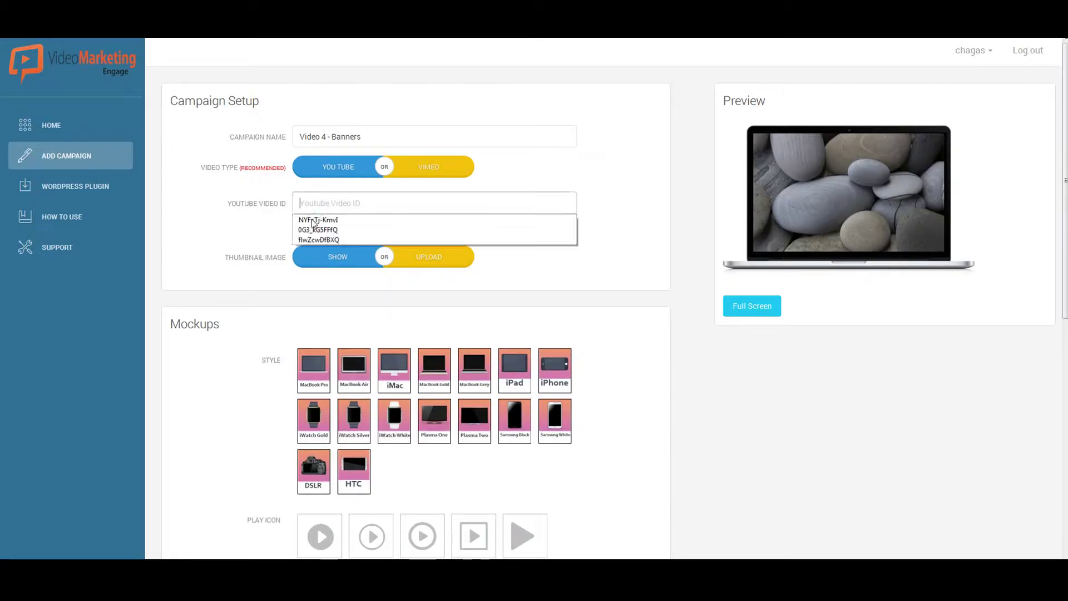
left_click(304, 227)
left_click(299, 225)
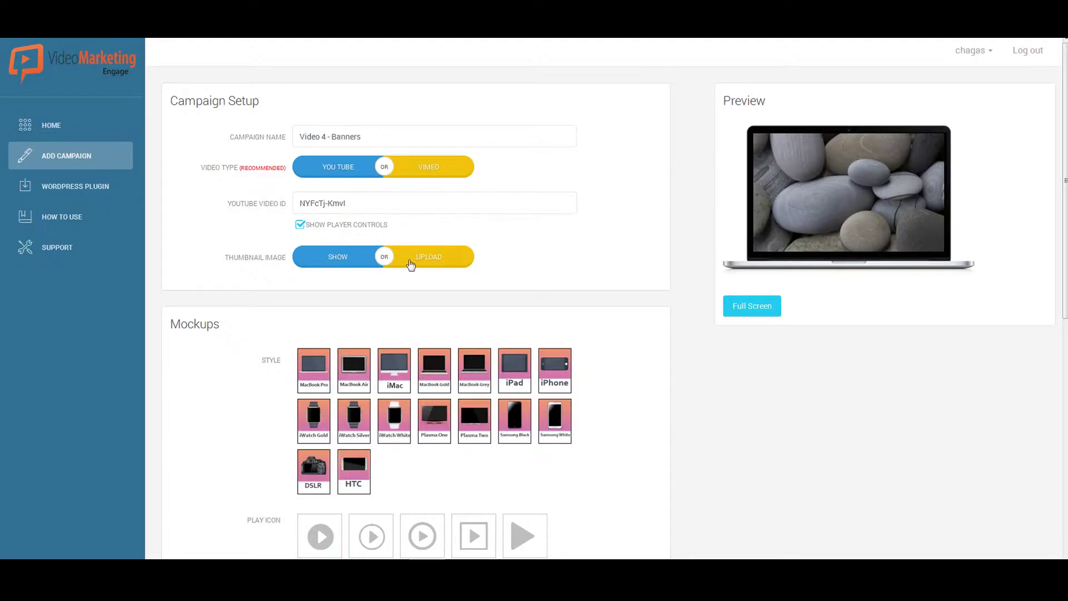
Choose the HTC mockup style and give it the yellow version of the rounded-rectangle play icon.
scroll(410, 265, "down", 2)
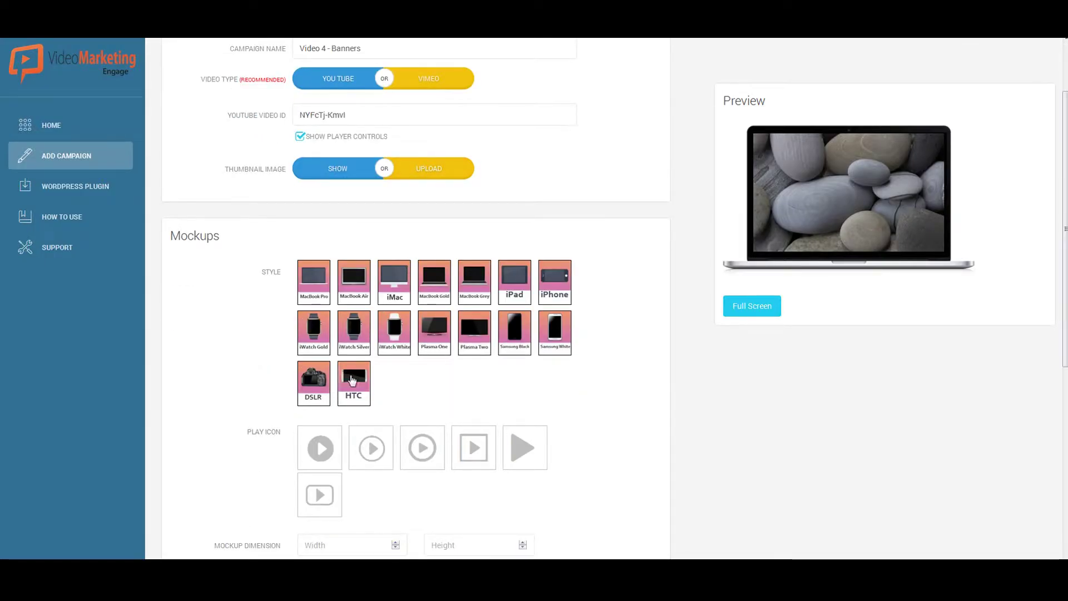
left_click(352, 380)
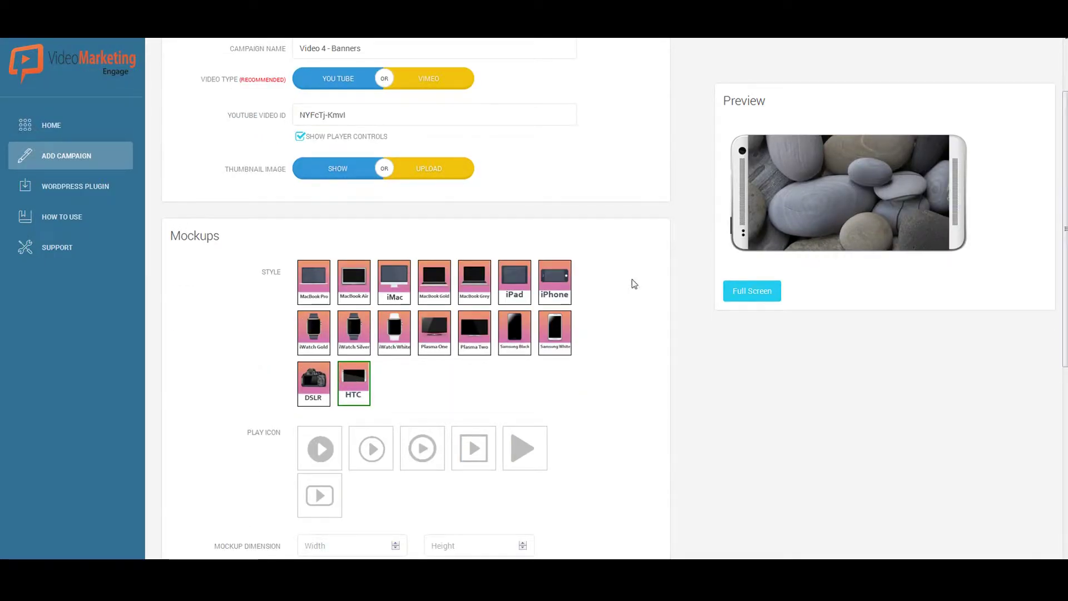
scroll(607, 283, "down", 1)
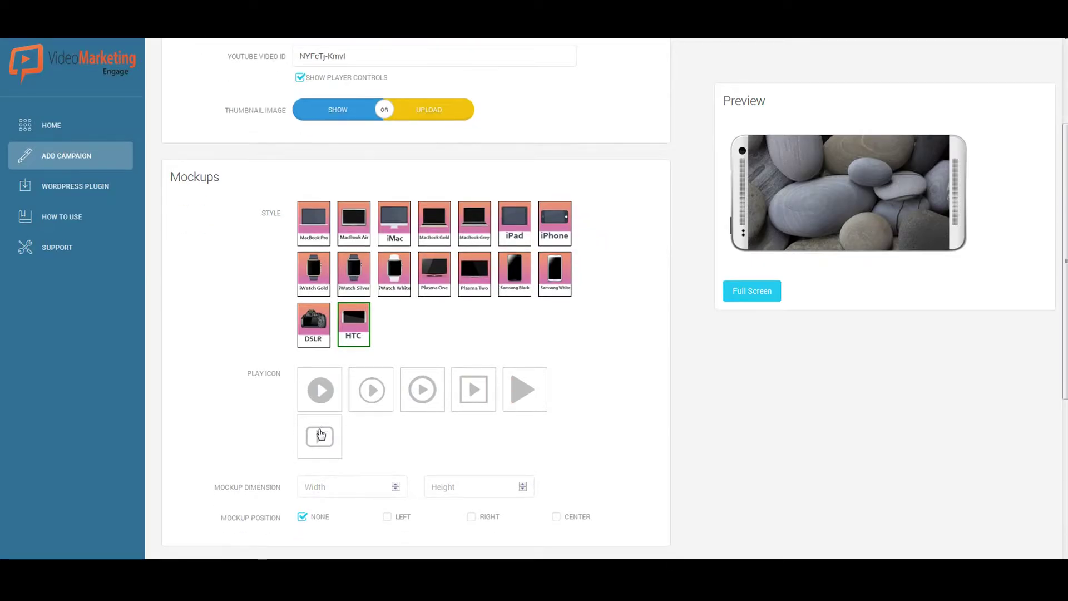
left_click(320, 434)
left_click(411, 170)
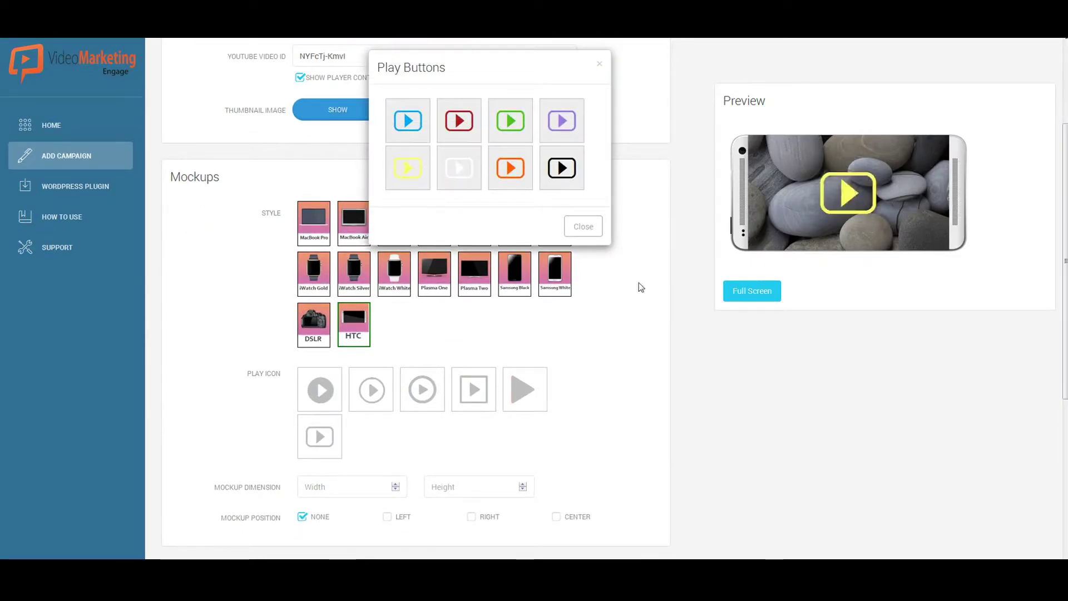
left_click(608, 377)
Set the mockup dimensions to 800 wide by 600 high and its position to Center.
scroll(406, 439, "down", 1)
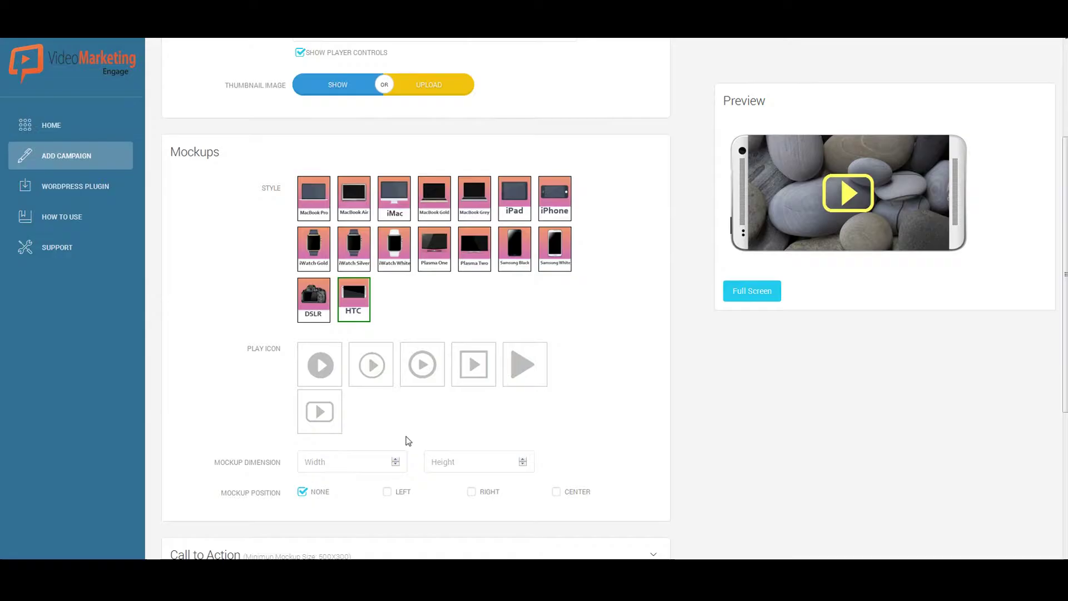
left_click(354, 458)
type("800")
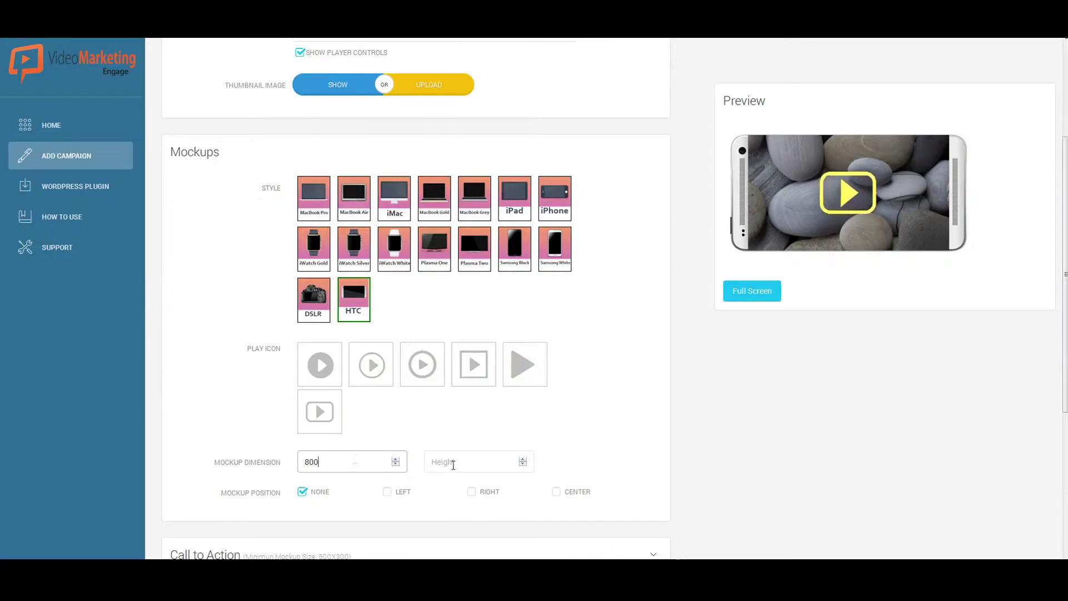
left_click(463, 465)
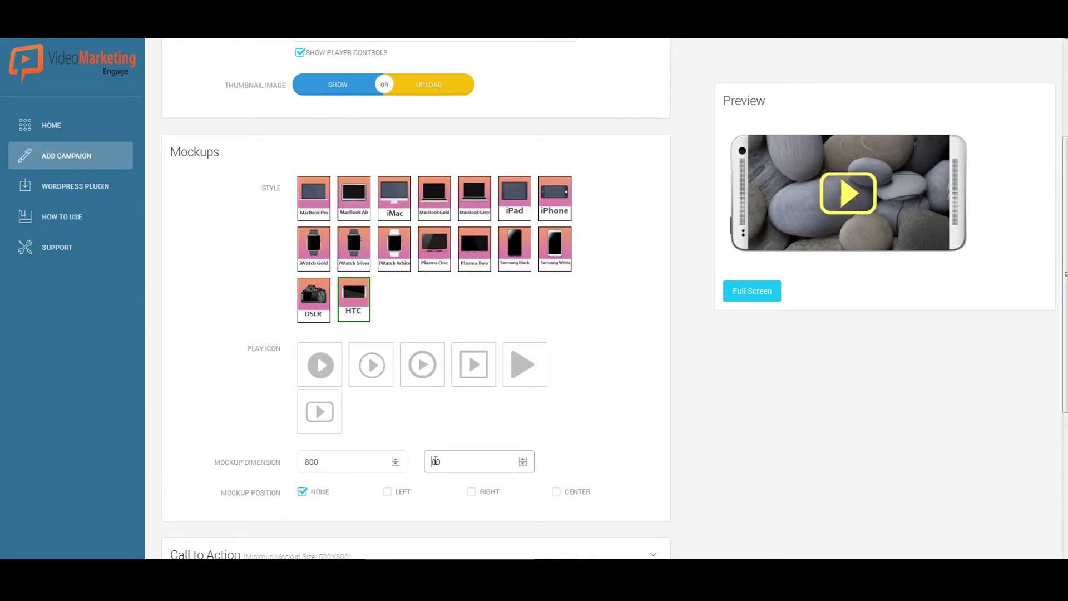
type("6")
scroll(584, 439, "down", 1)
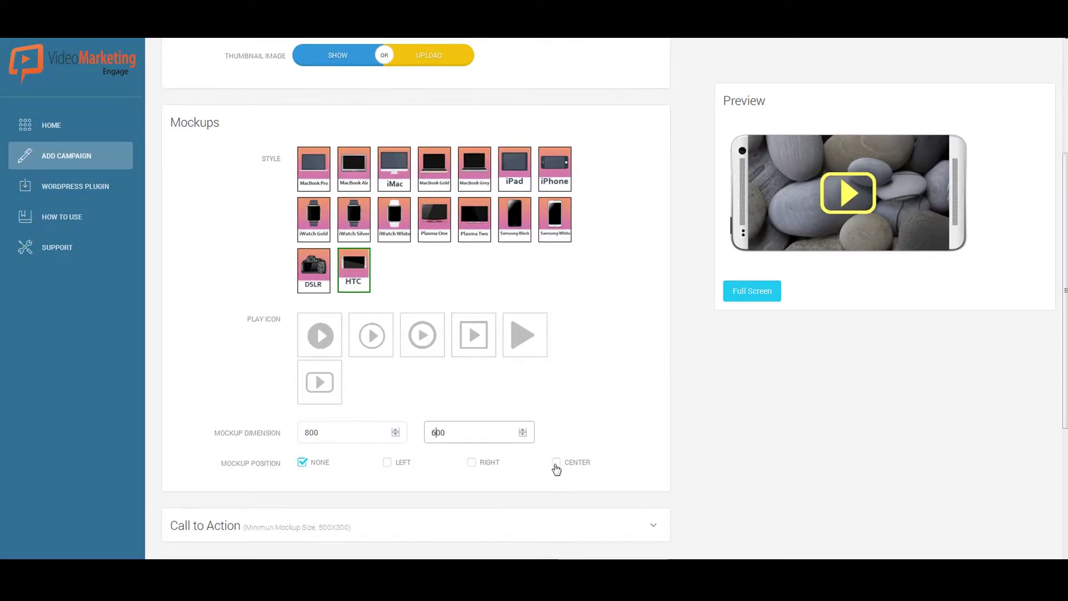
left_click(556, 465)
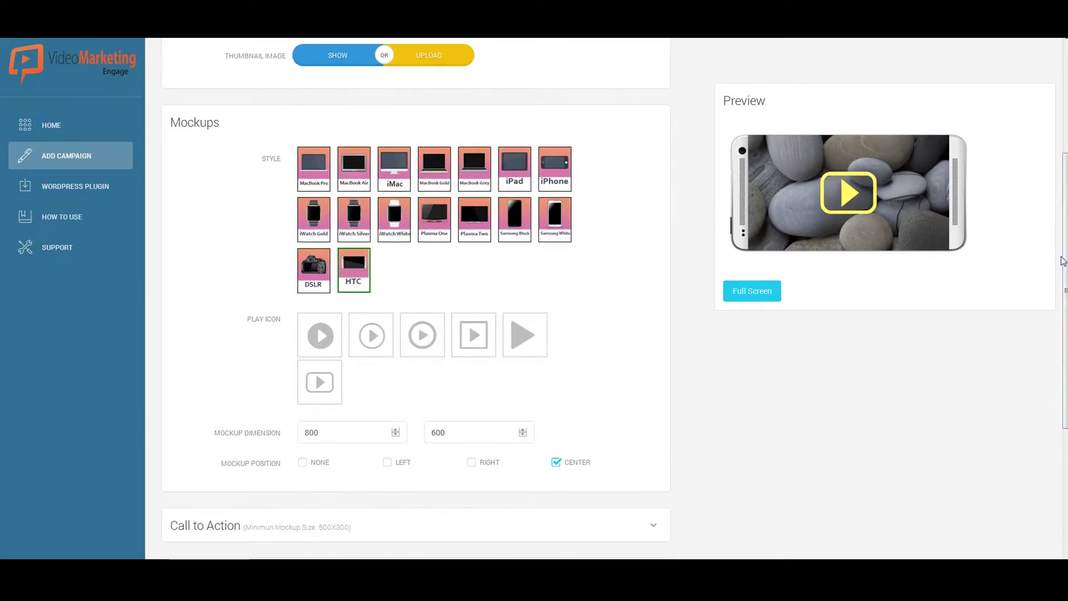
Review the campaign name, video ID and mockup settings entered so far.
left_click_drag(1063, 261, 1063, 191)
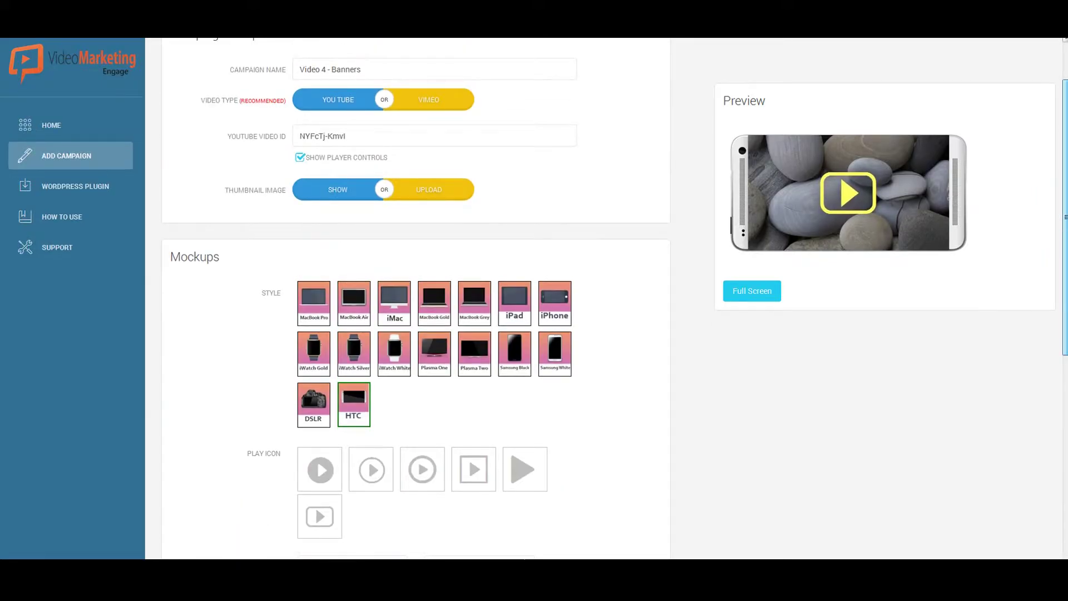
left_click_drag(308, 70, 390, 71)
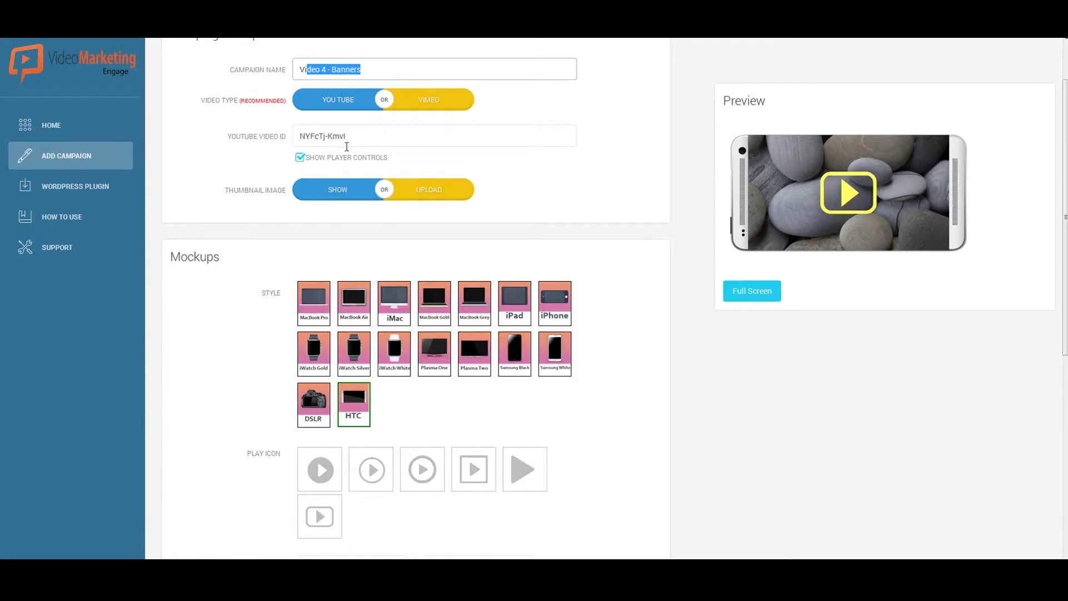
left_click_drag(1065, 212, 1065, 258)
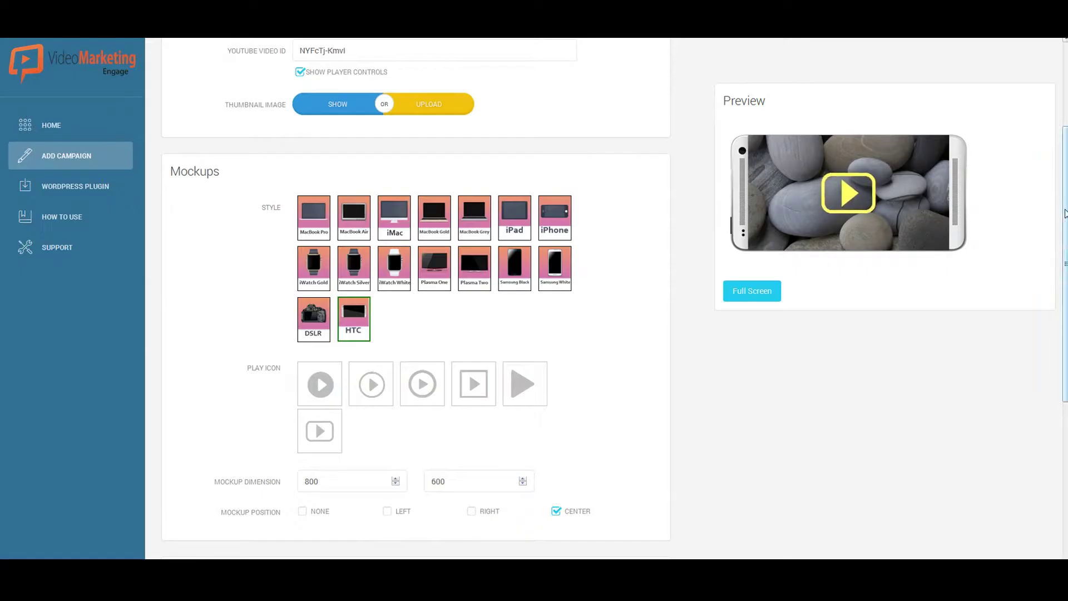
scroll(260, 282, "down", 2)
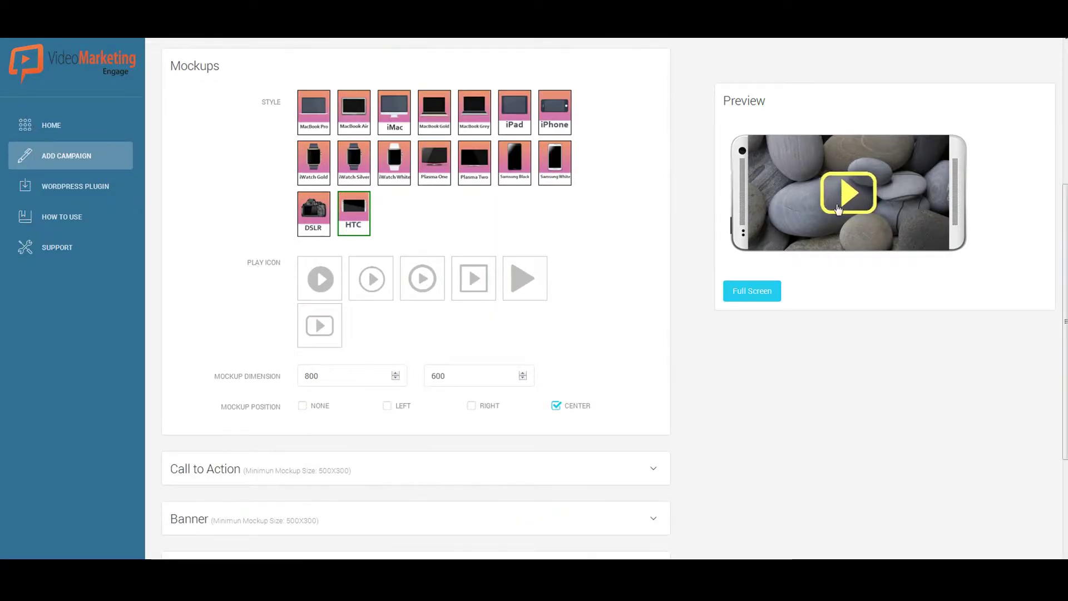
Expand the Banner section and choose the image 728_1.jpg as the banner upload.
scroll(293, 302, "down", 2)
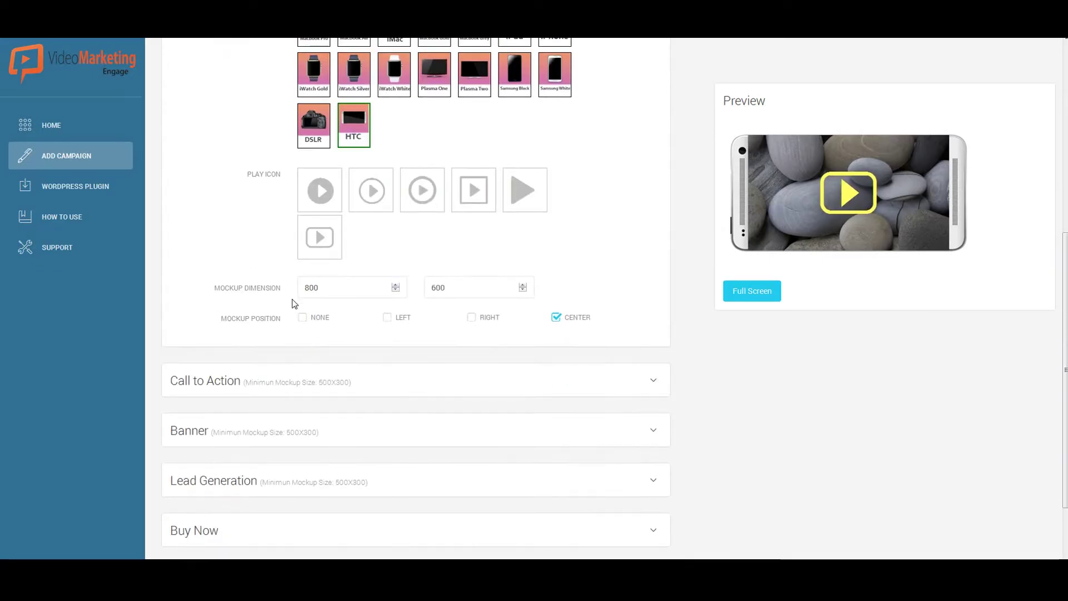
scroll(293, 302, "down", 2)
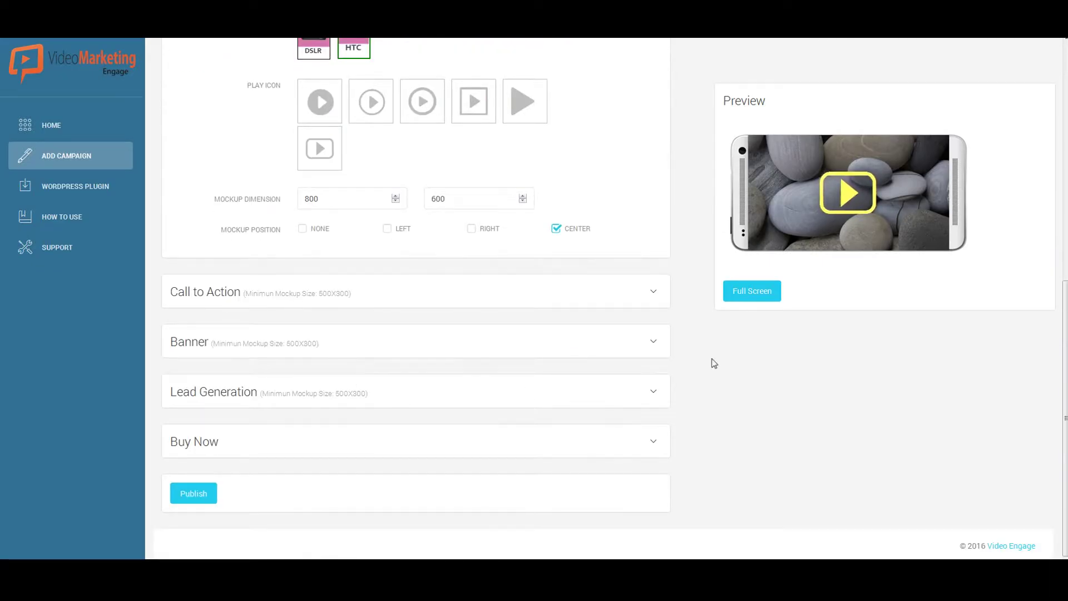
left_click(652, 343)
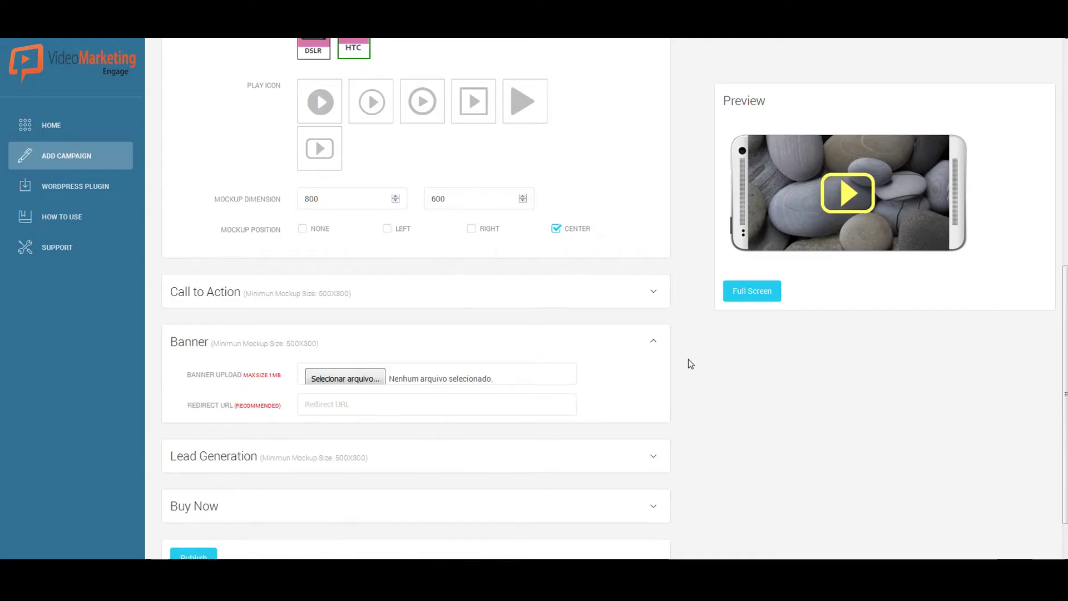
scroll(445, 334, "down", 1)
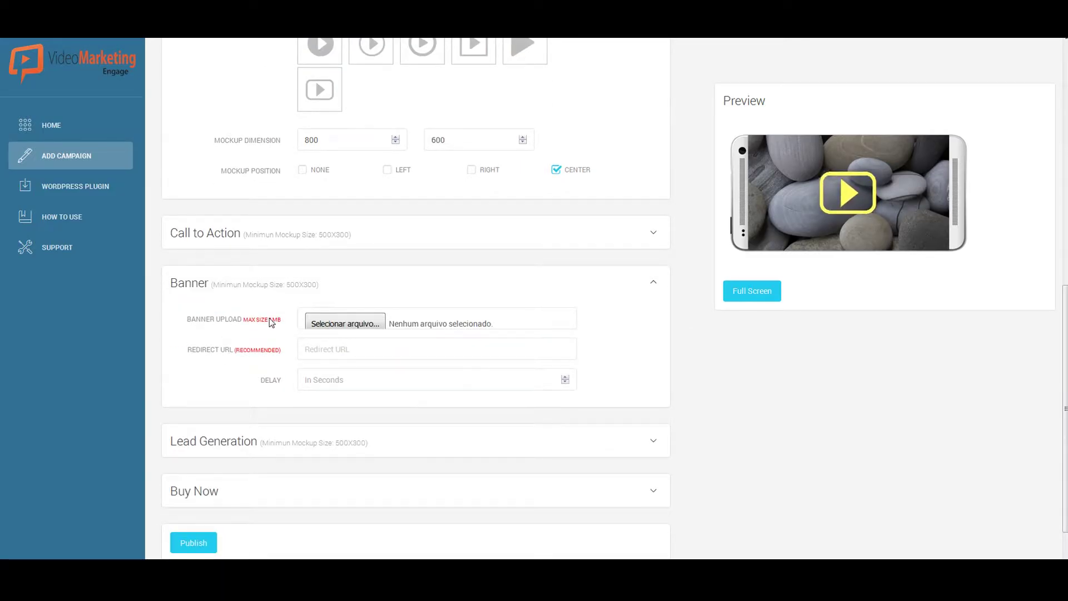
left_click(342, 325)
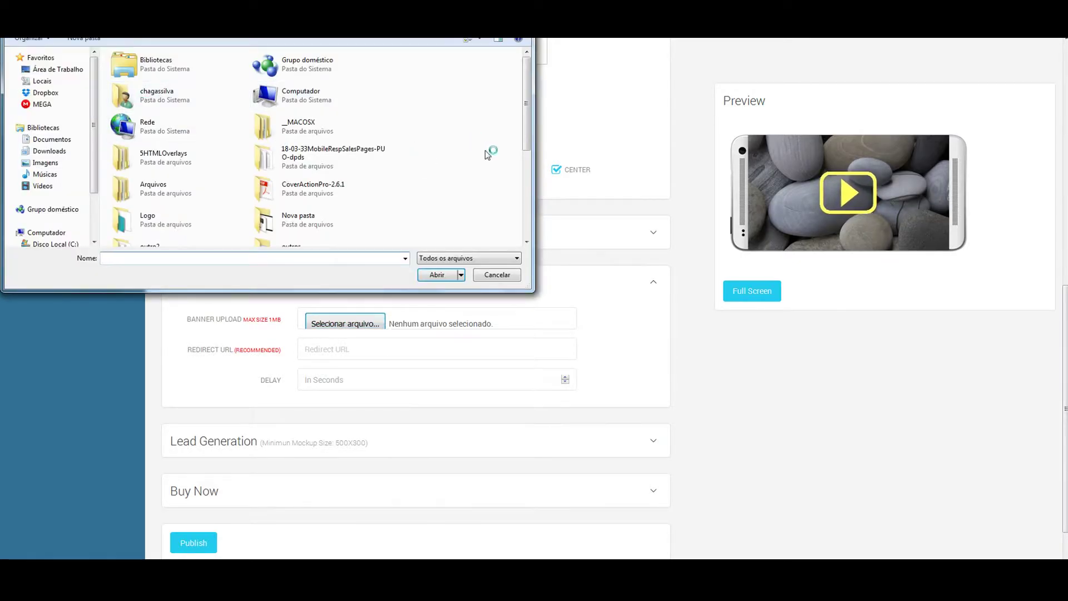
left_click_drag(531, 135, 529, 209)
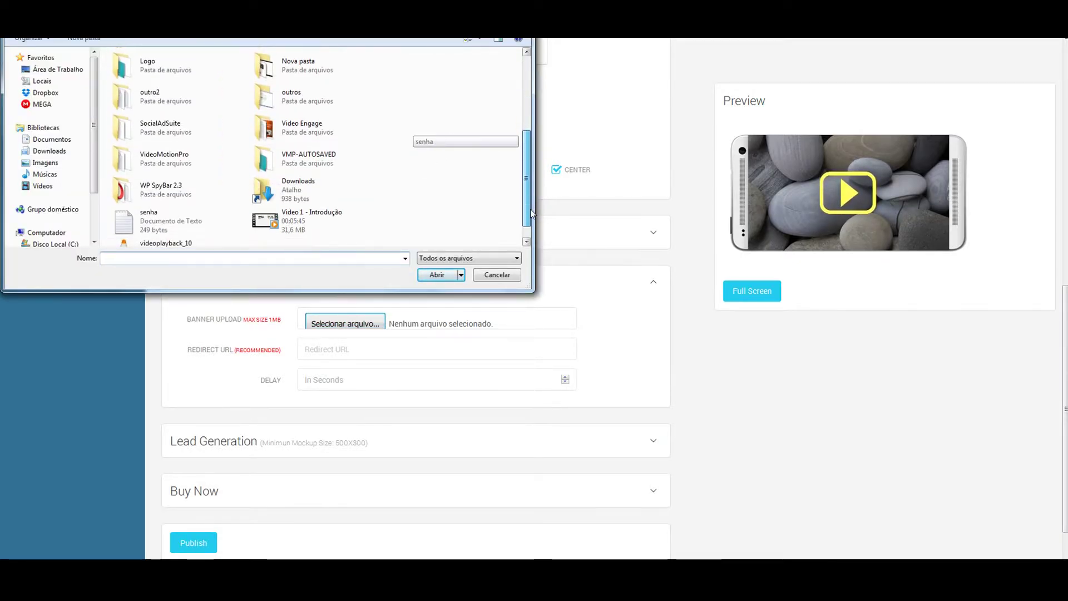
double_click(302, 135)
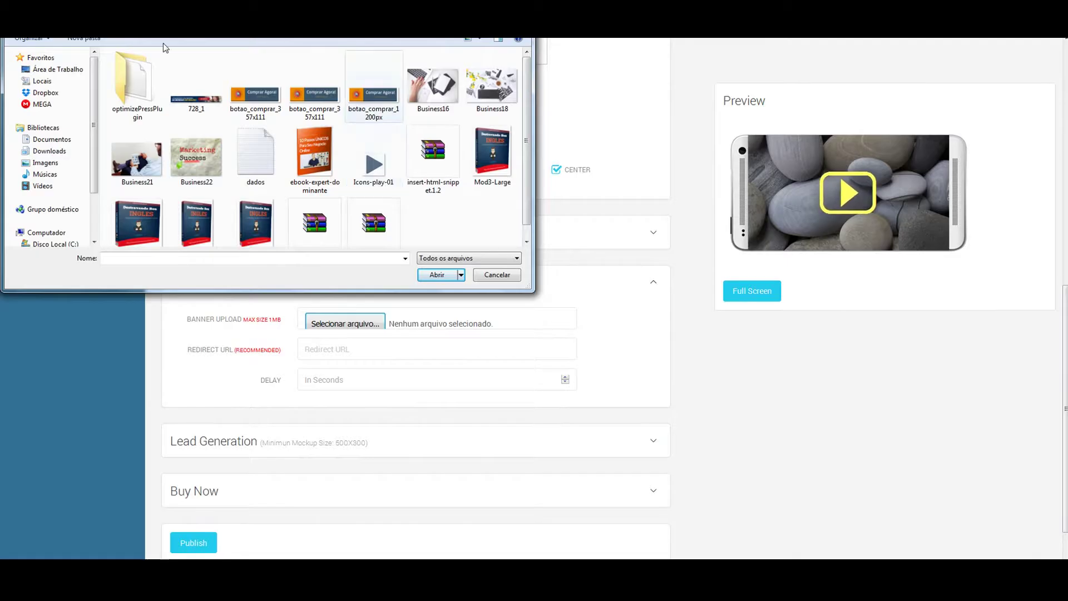
double_click(205, 106)
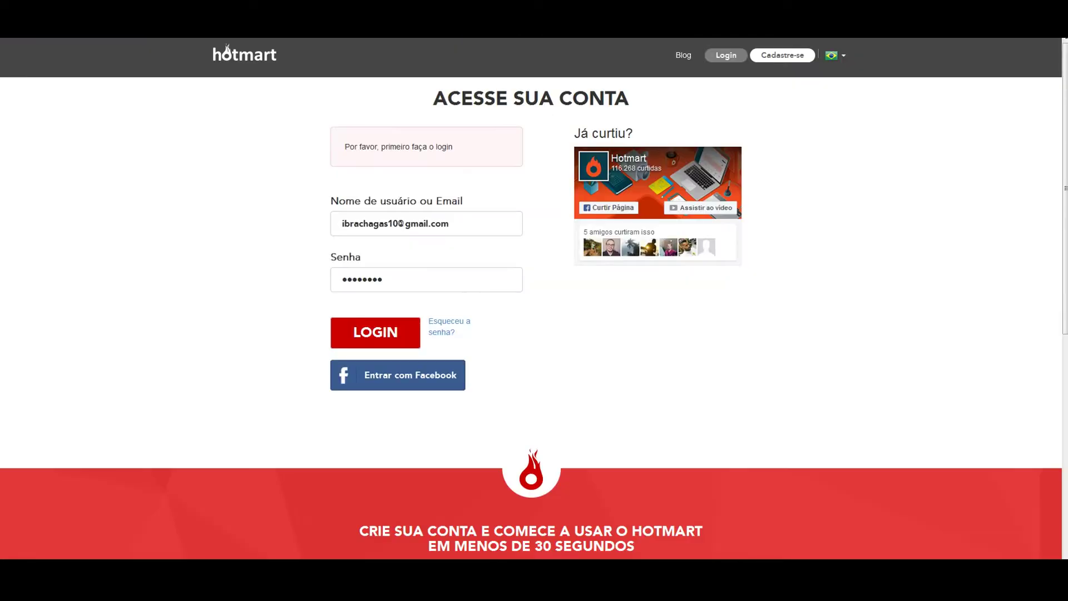
right_click(152, 37)
key("Escape")
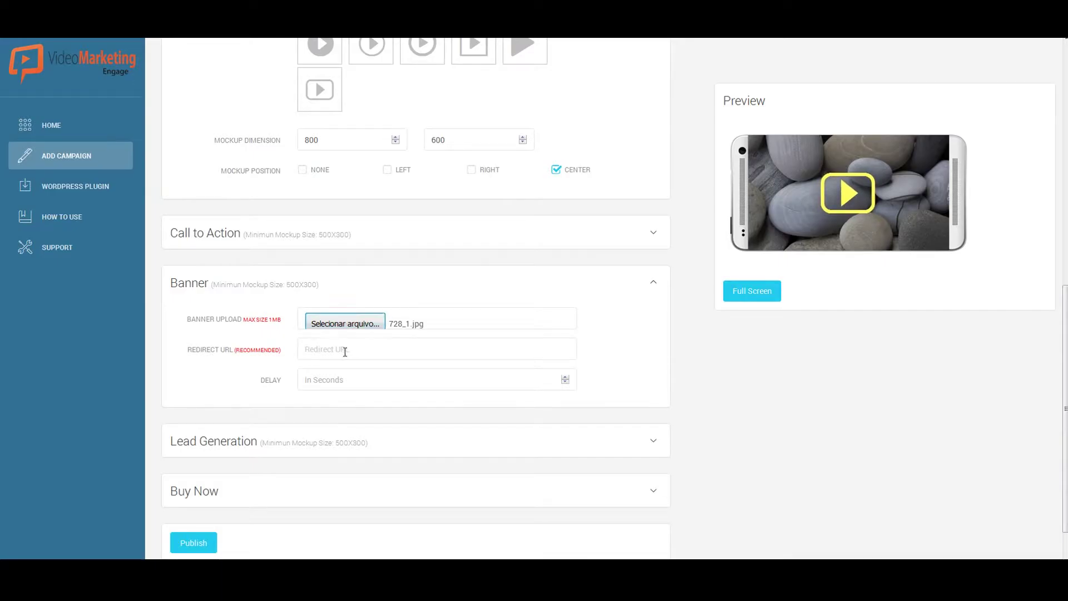
right_click(345, 351)
left_click(368, 398)
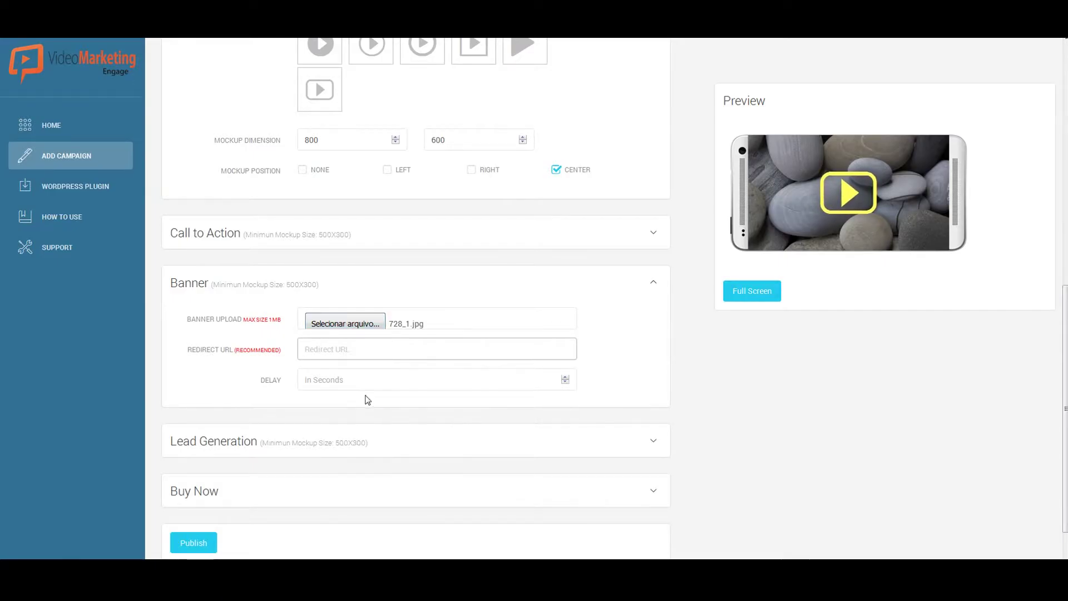
Set the banner delay to 5 seconds and publish the campaign.
left_click(353, 381)
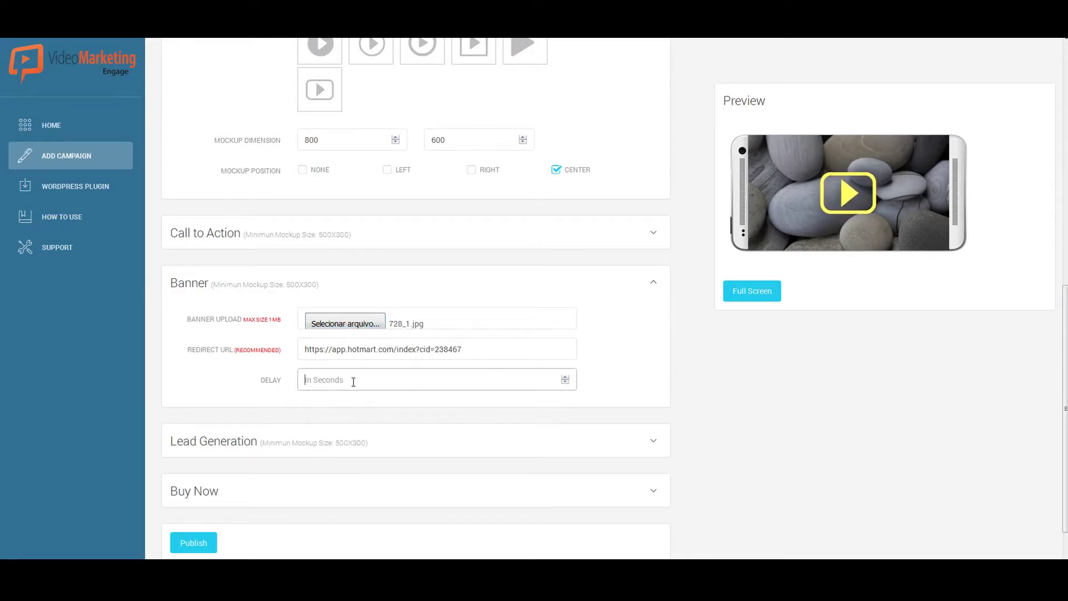
type("5")
scroll(354, 382, "down", 1)
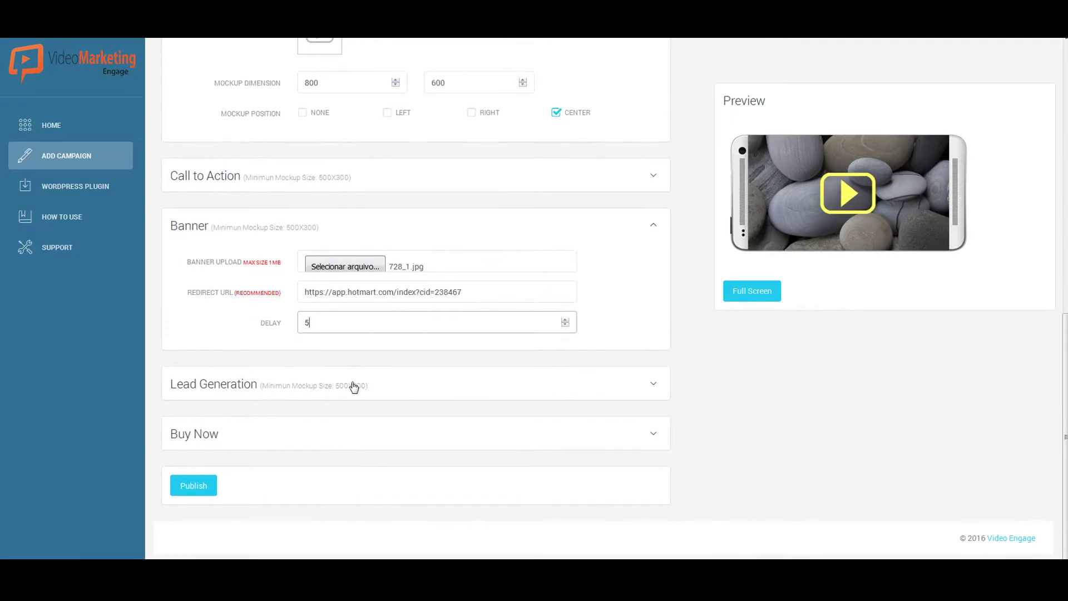
left_click(186, 493)
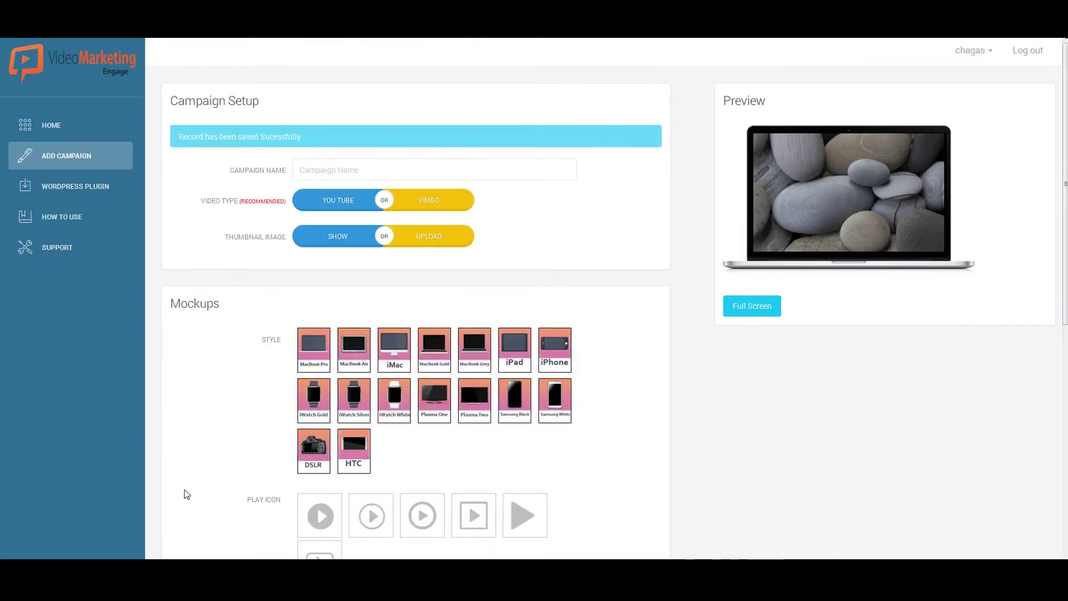
Open the "Video 4 - Banners" campaign for editing from the campaign list to check its saved setup.
left_click(60, 136)
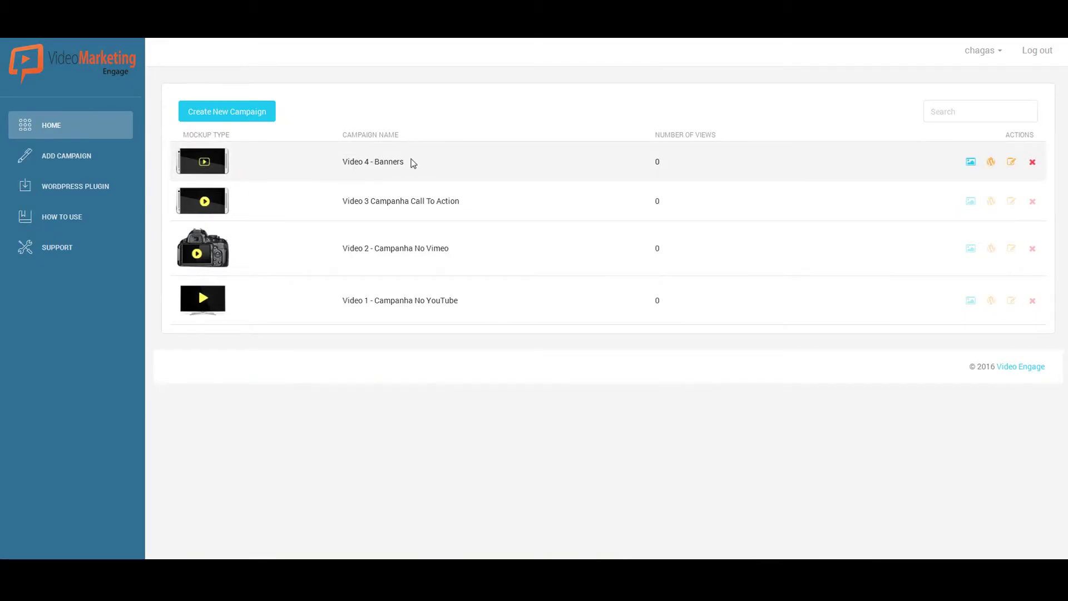
left_click(1012, 163)
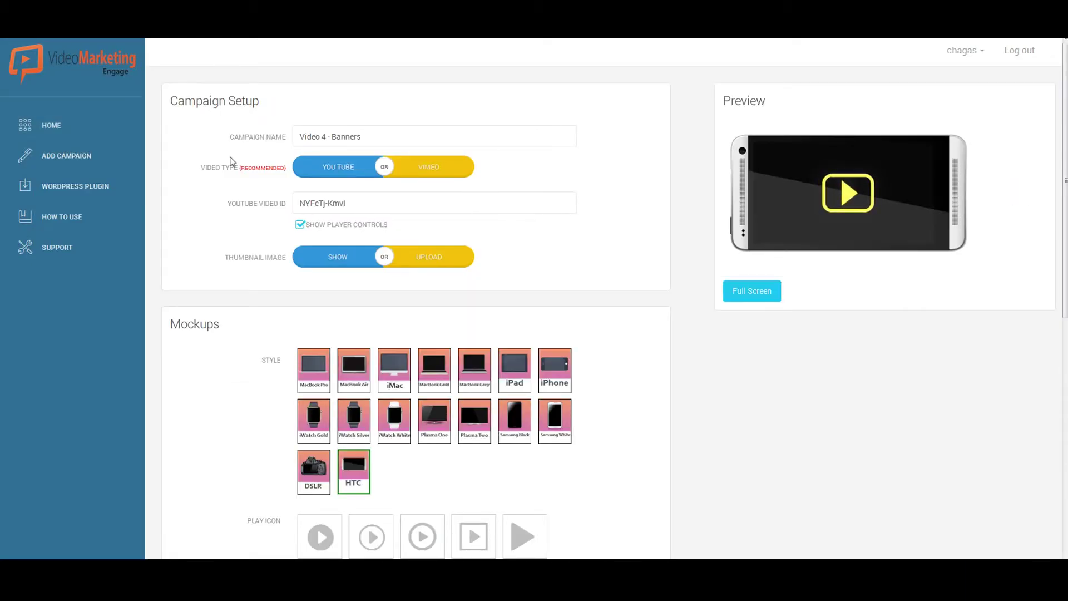
Copy the WordPress shortcode of the "Video 4 - Banners" campaign from the campaign list.
left_click(66, 125)
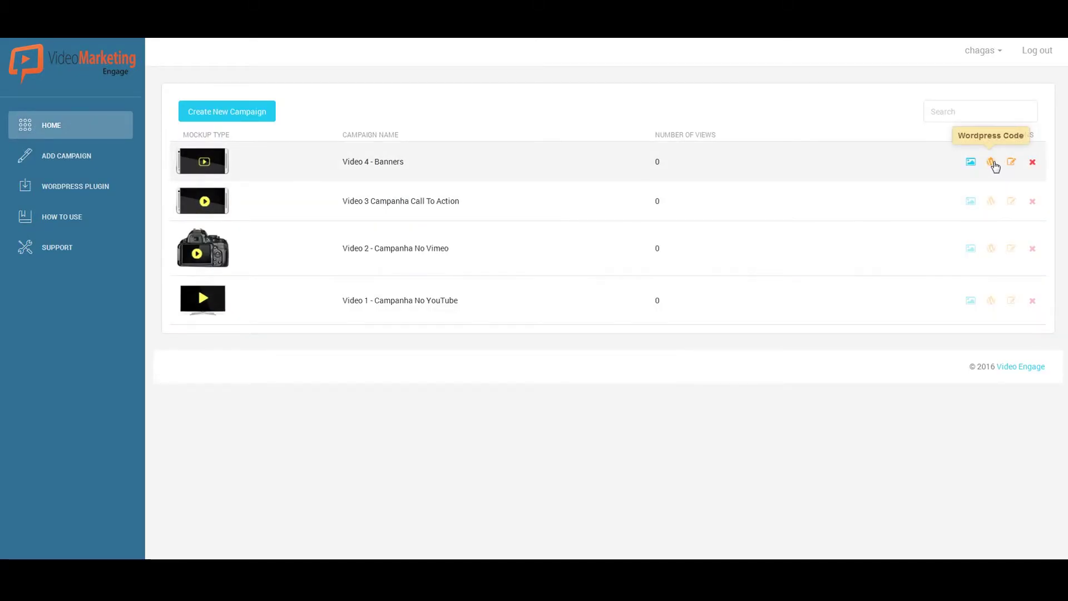
left_click(991, 163)
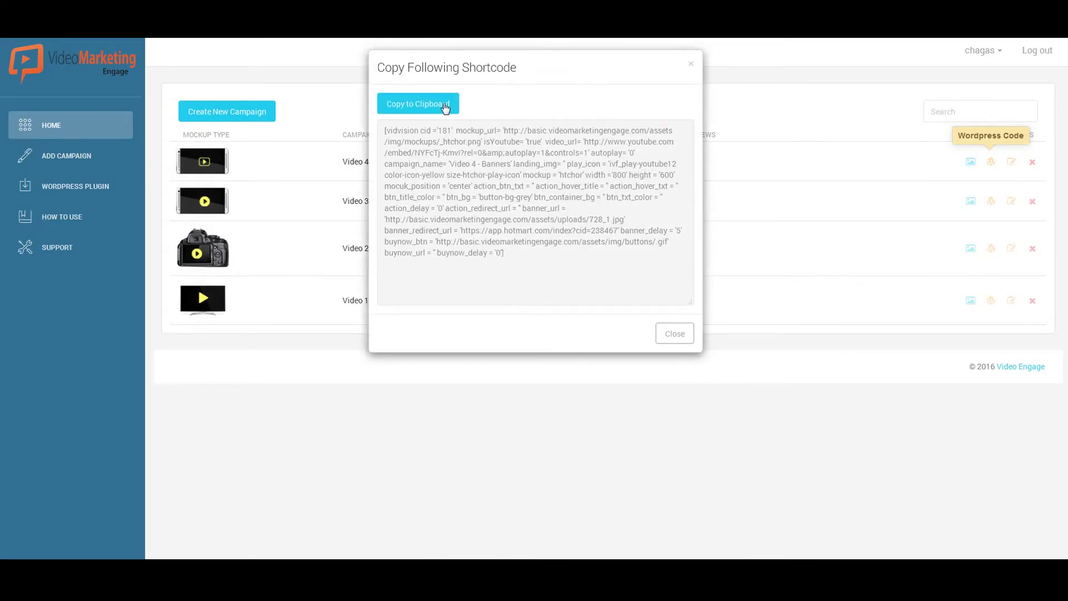
left_click(445, 106)
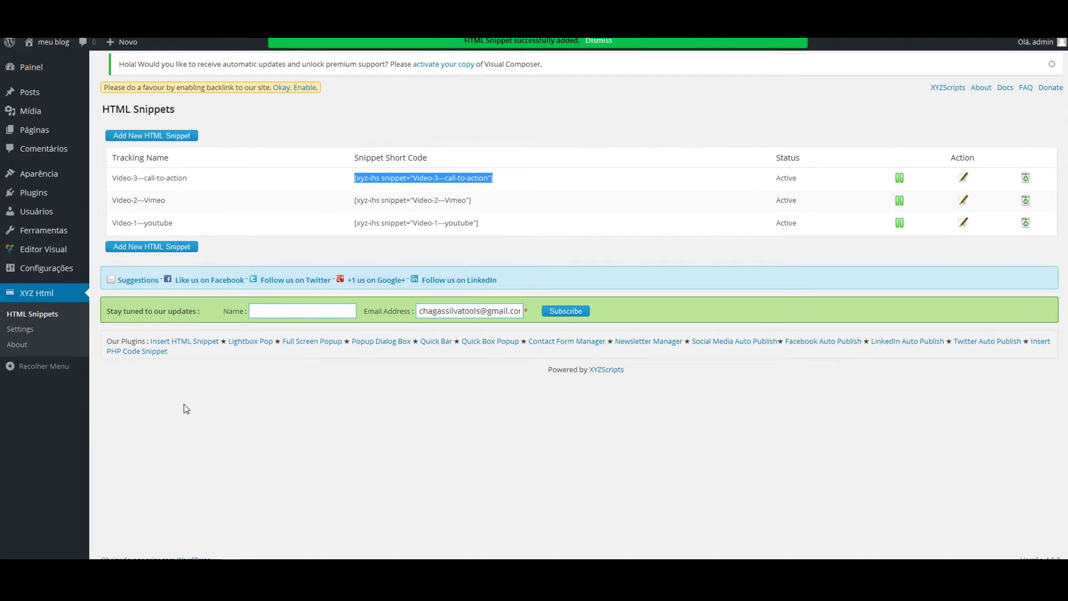
In the WordPress admin, create an HTML snippet with the tracking name "Video 4 - Banners" containing the copied campaign shortcode.
left_click(385, 174)
right_click(384, 173)
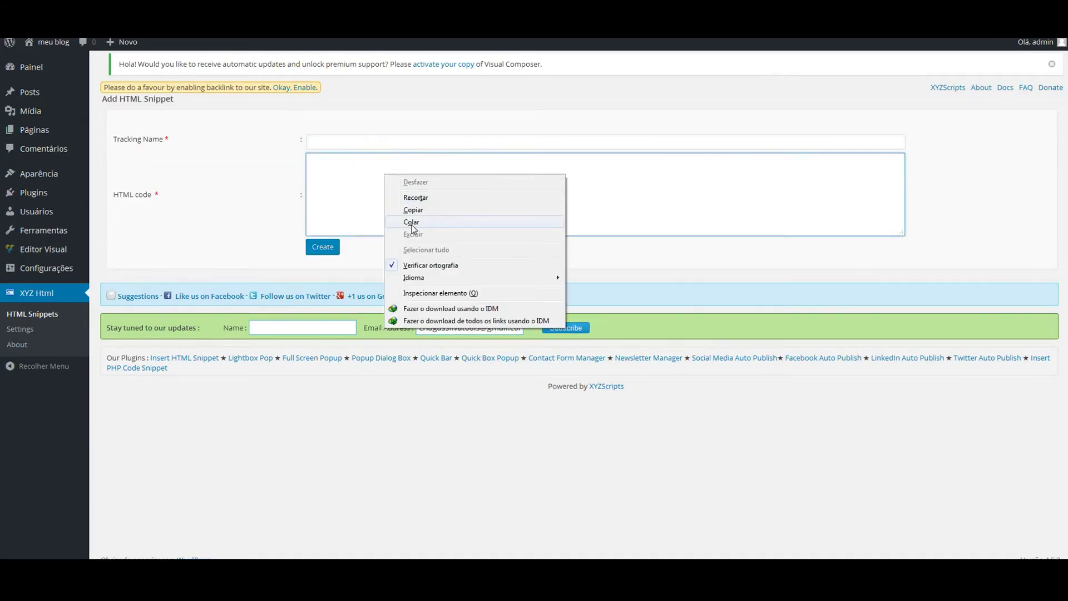
left_click(415, 225)
left_click(357, 143)
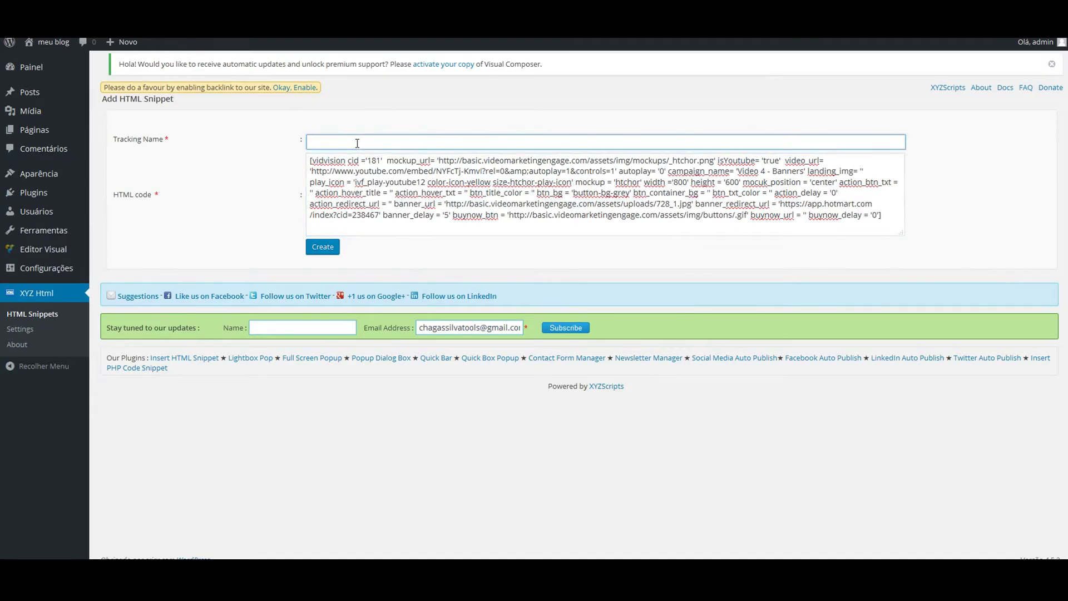
type("Video 4 - Banners")
left_click(313, 246)
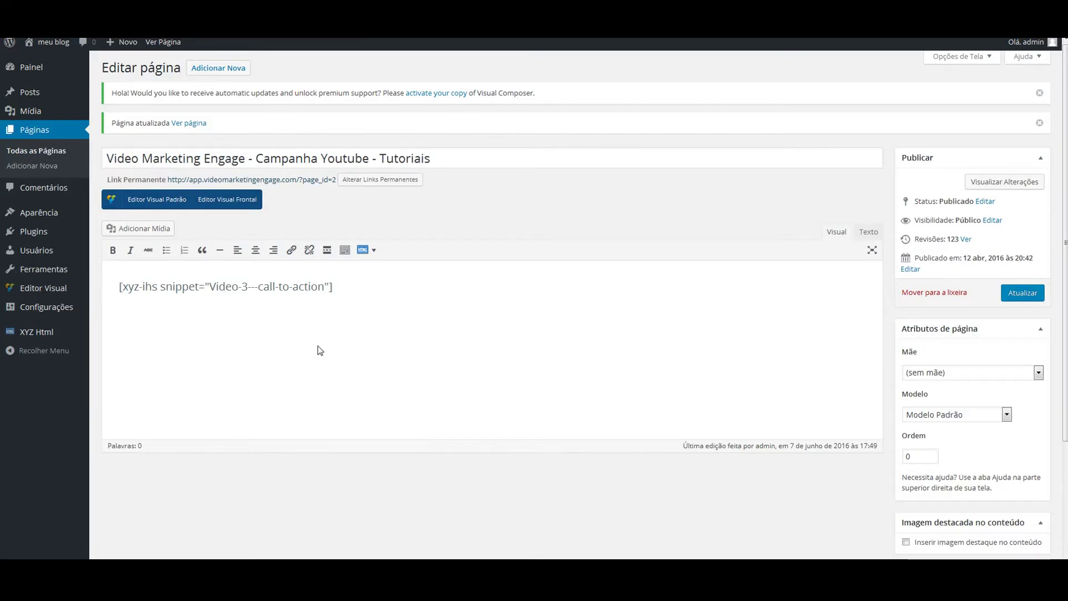
Replace the snippet on the "Video Marketing Engage - Campanha Youtube - Tutoriais" page with Video-4---Banners and update the page.
key("F5")
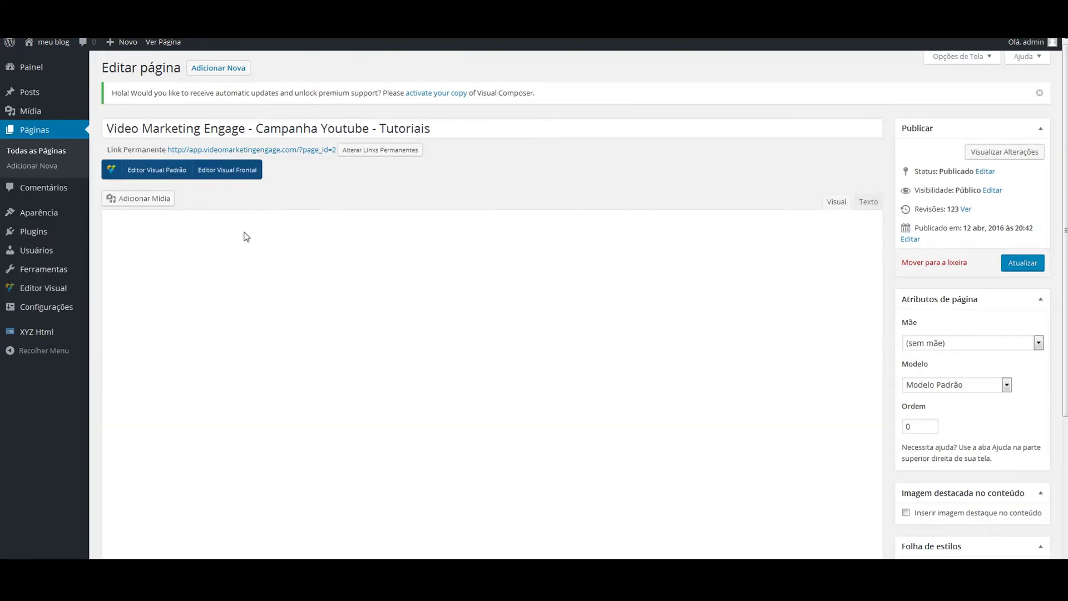
left_click_drag(356, 252, 107, 254)
key("BackSpace")
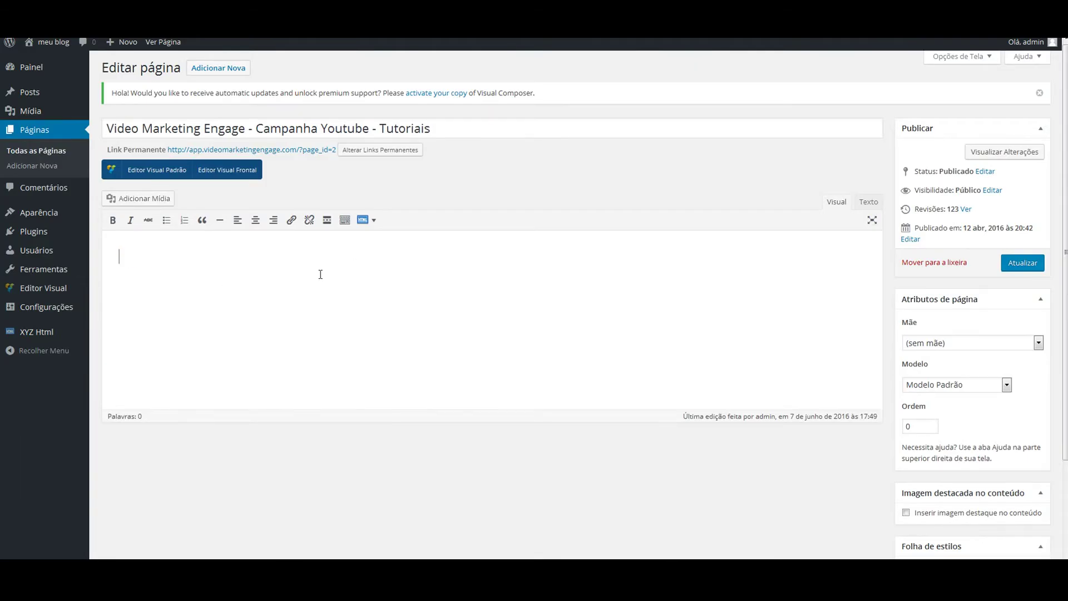
left_click(373, 221)
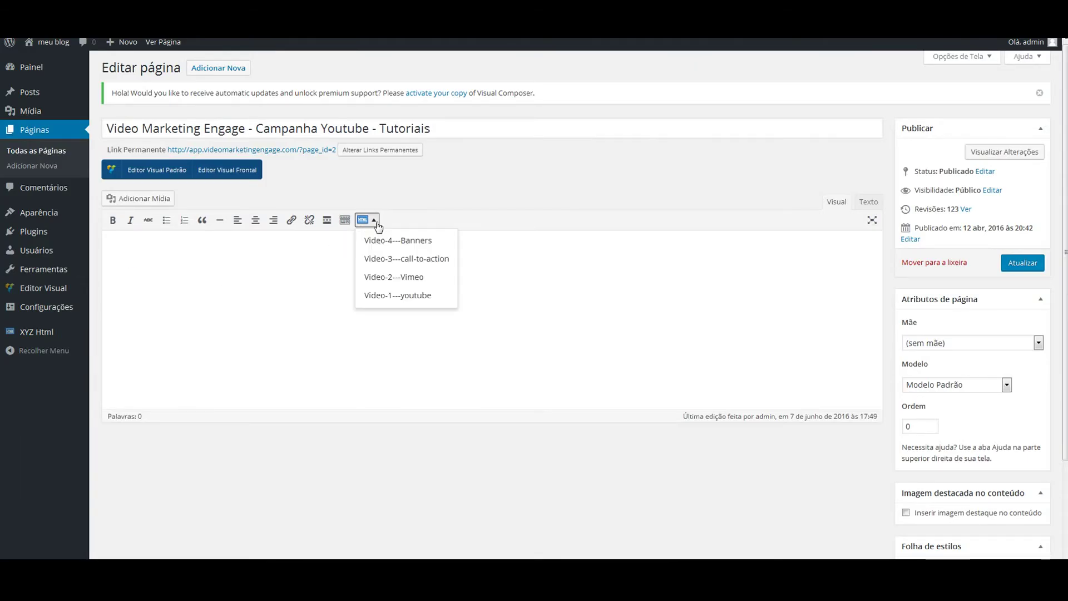
left_click(421, 242)
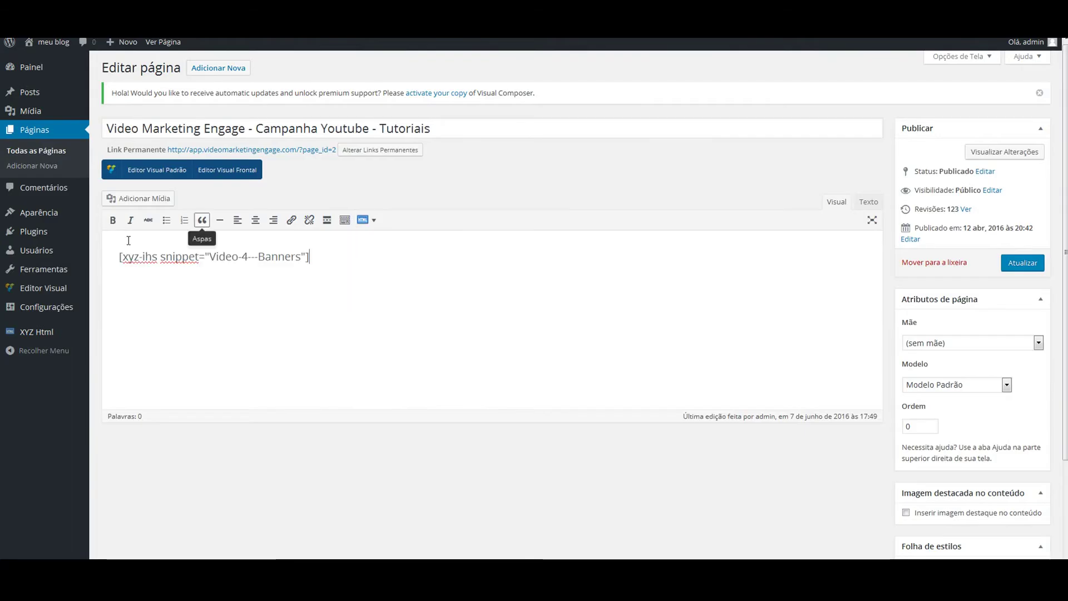
left_click(1023, 263)
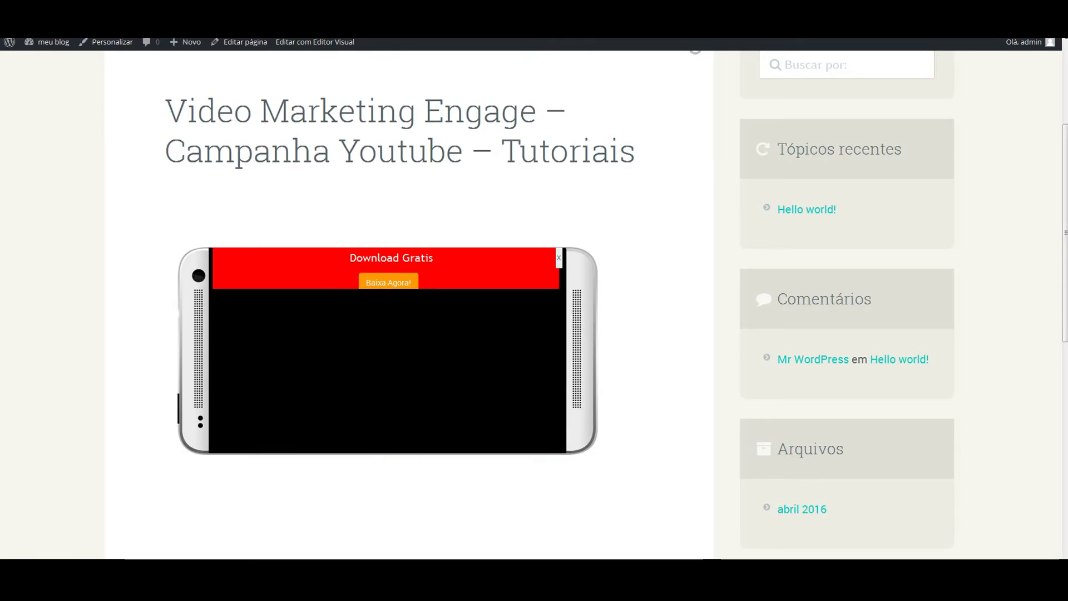
Reload the published blog page and play the embedded video to check the banner.
key("F5")
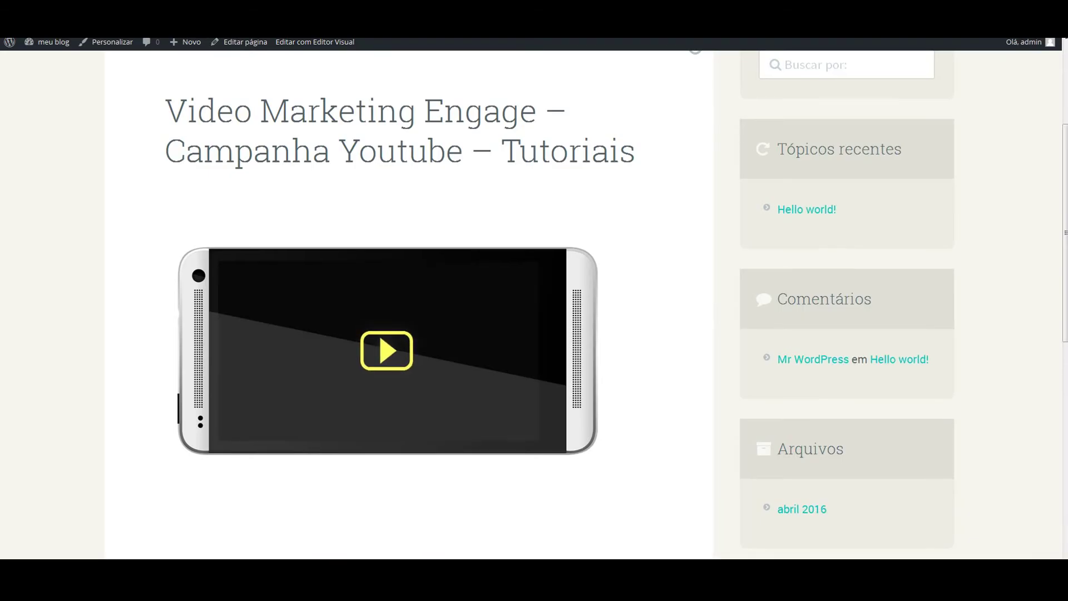
scroll(463, 92, "down", 1)
scroll(464, 92, "down", 3)
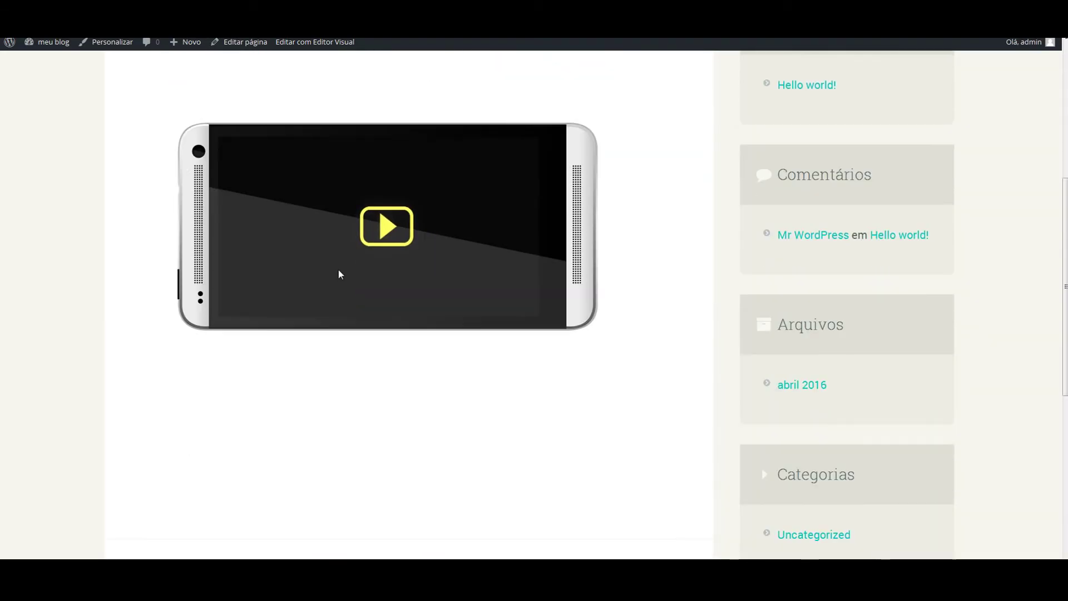
left_click(372, 222)
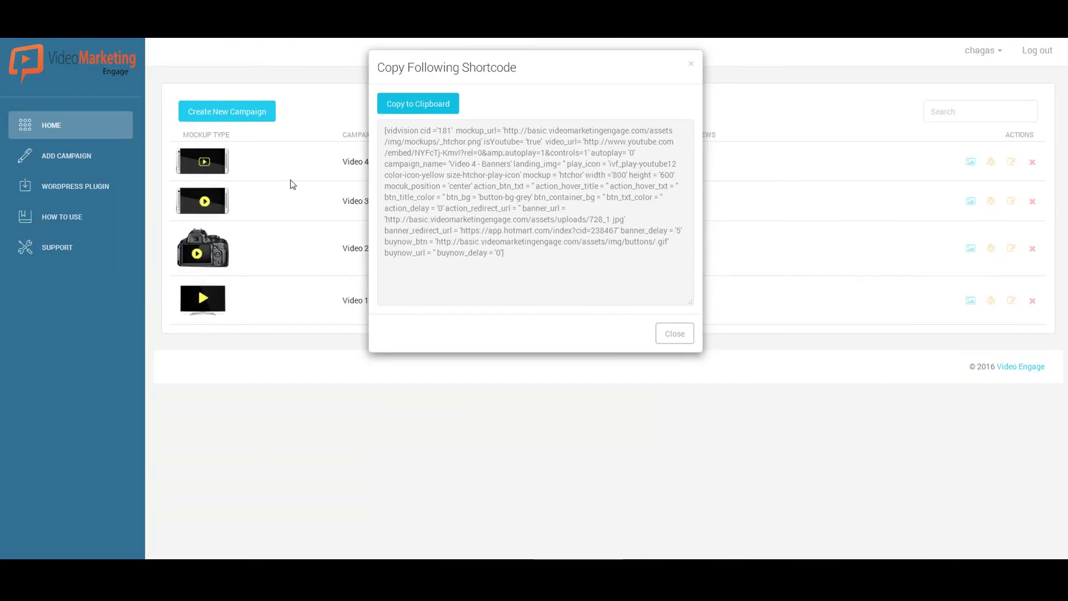
Return to Video Marketing Engage, close the shortcode window and reopen the "Video 4 - Banners" campaign to review its optional sections.
left_click(894, 290)
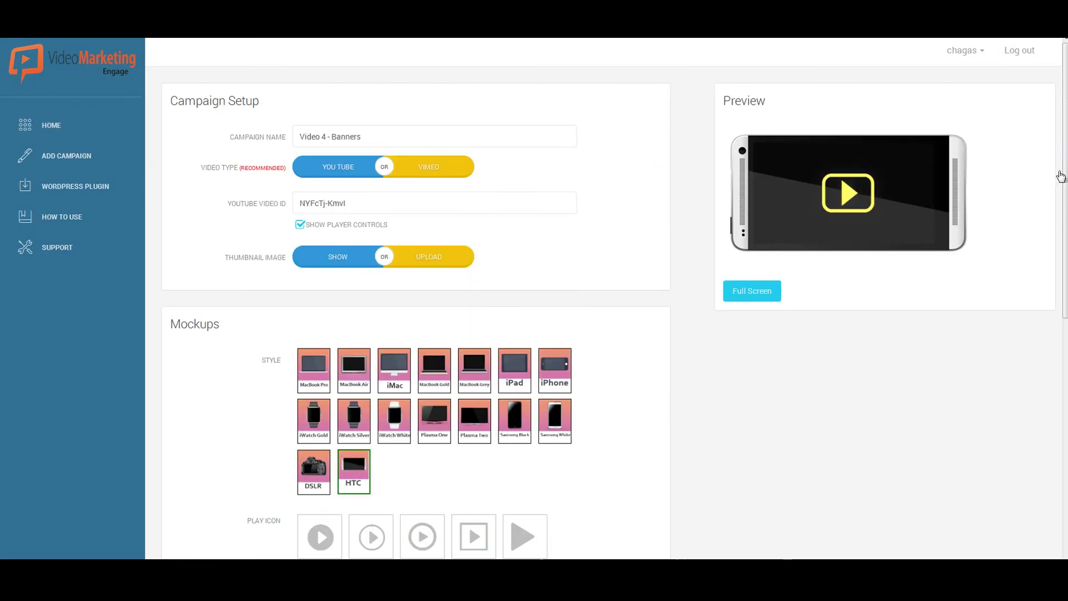
left_click_drag(1064, 169, 1038, 432)
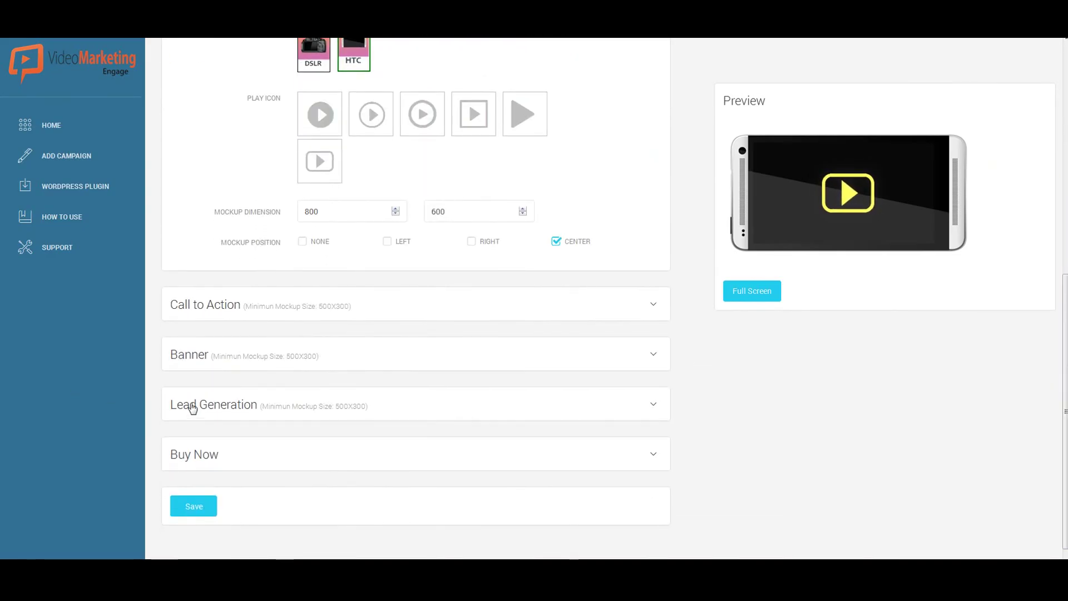